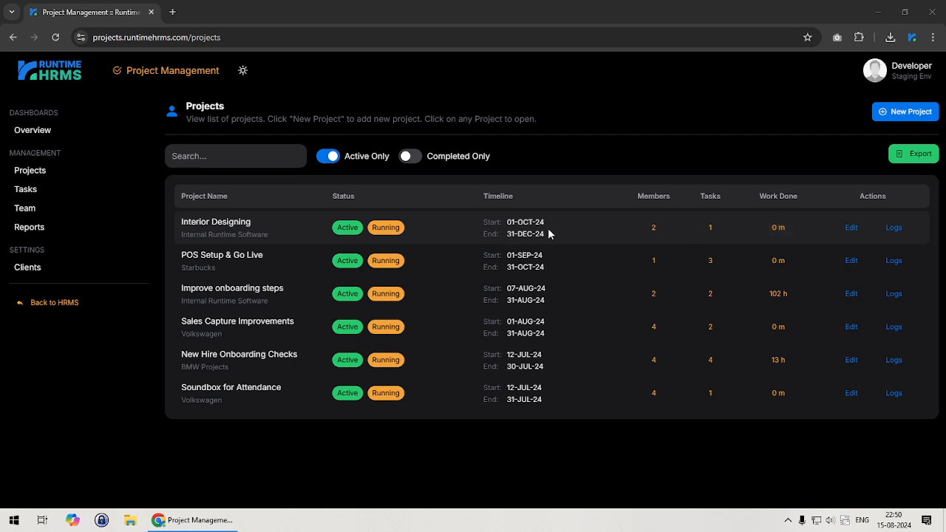
# - Open the timesheet of the Interior Designing project and try to view its entries for all tasks
pyautogui.click(778, 228)
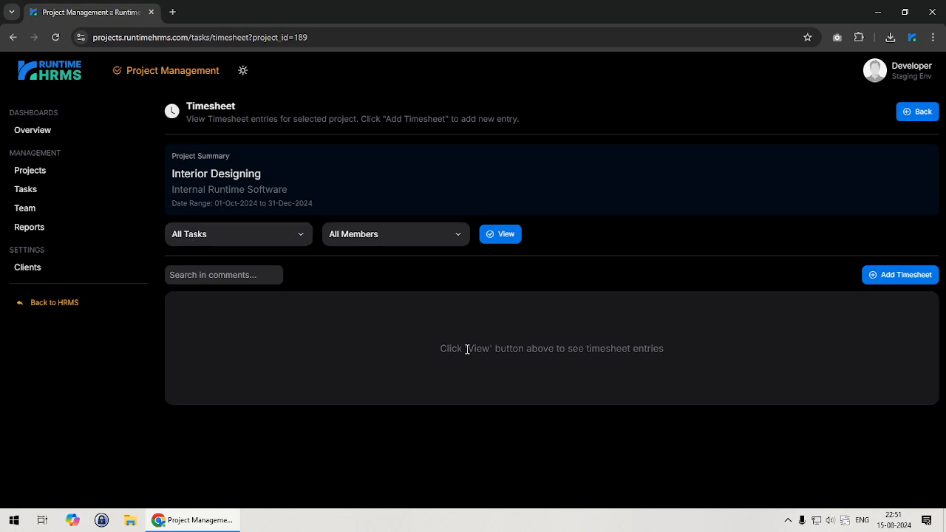
pyautogui.click(228, 237)
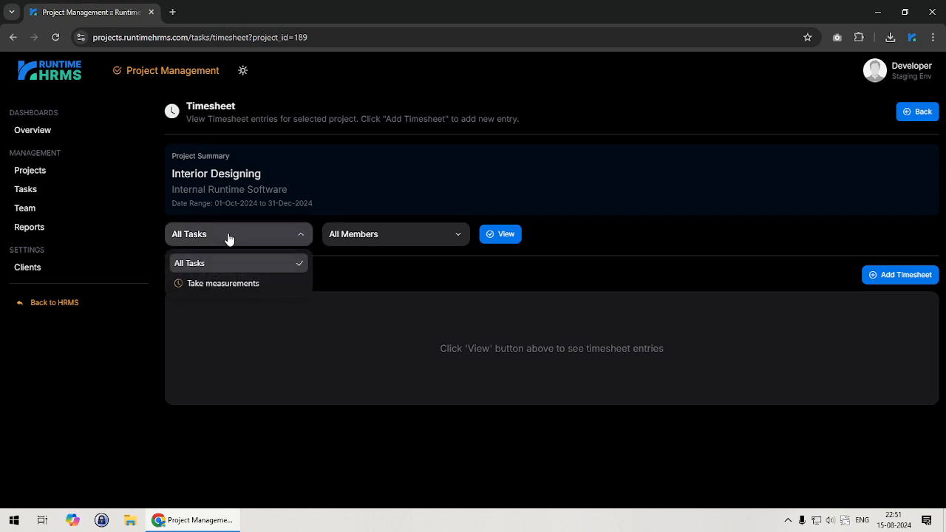
pyautogui.click(224, 264)
pyautogui.click(500, 236)
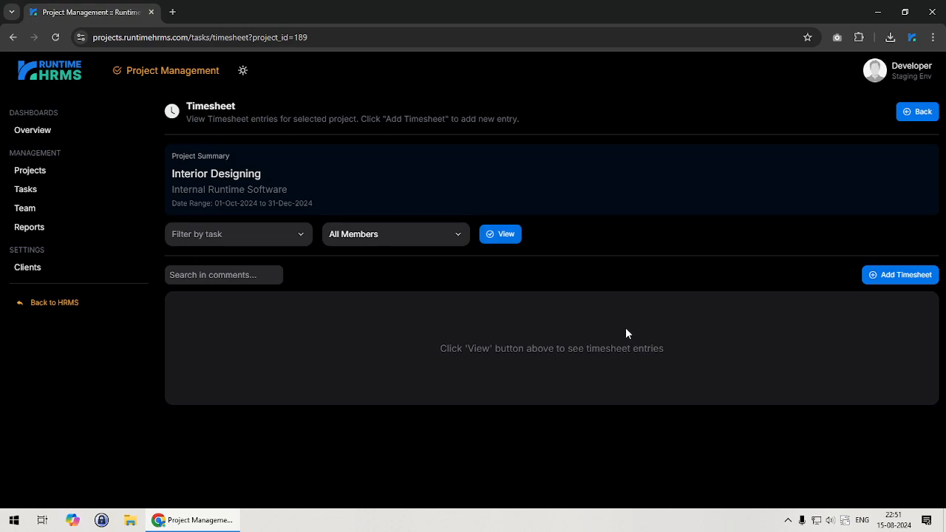
# - Start a timesheet entry for the first listed team member on the "Take measurements" task
pyautogui.click(872, 276)
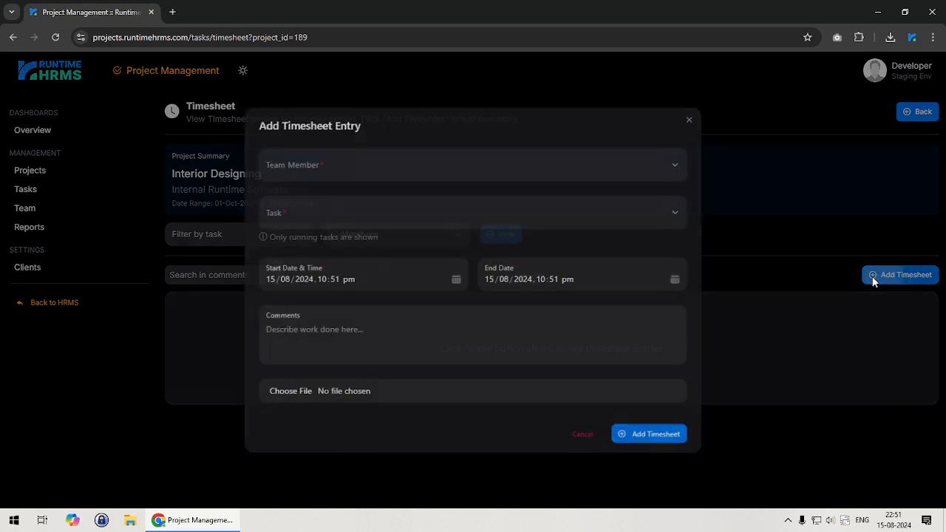
pyautogui.click(309, 168)
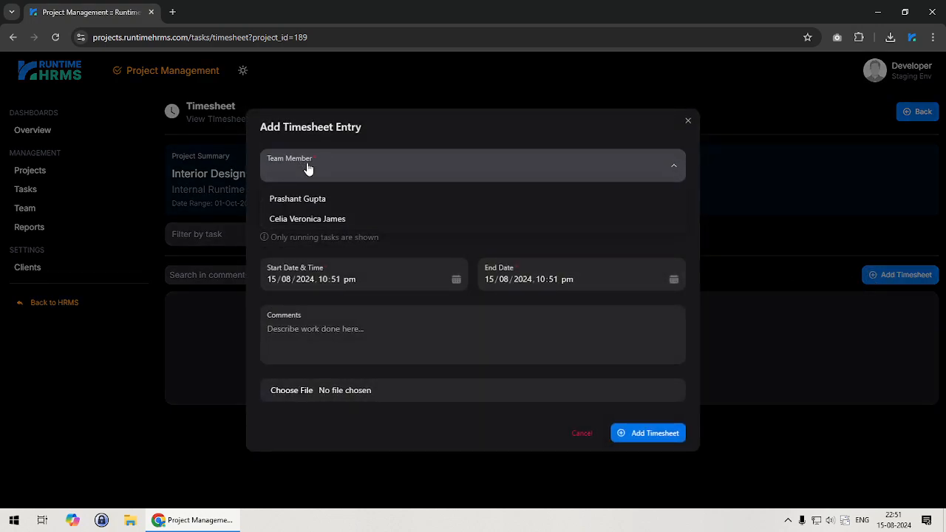
pyautogui.click(315, 204)
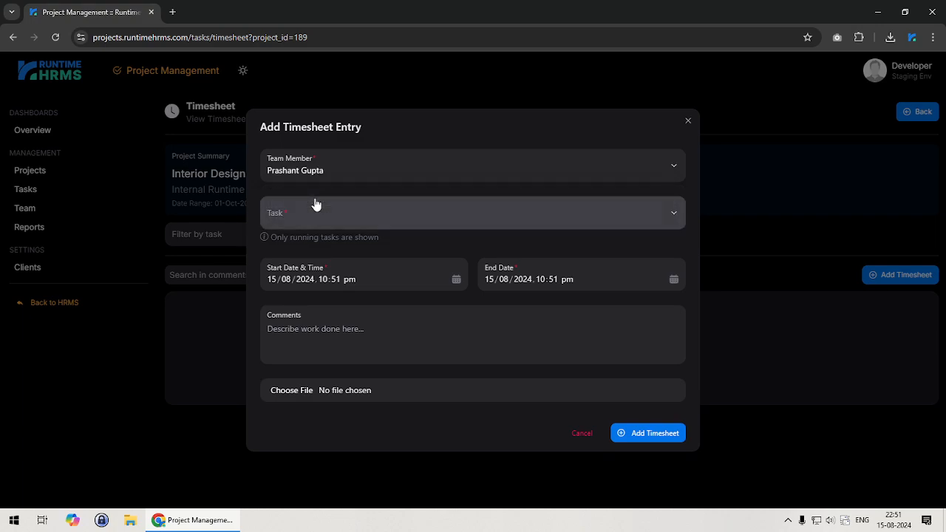
pyautogui.click(316, 215)
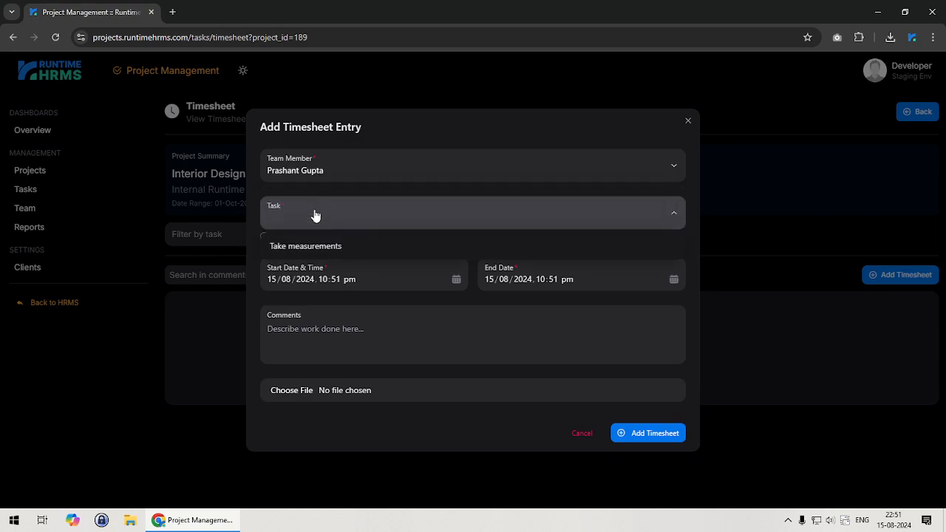
pyautogui.click(307, 254)
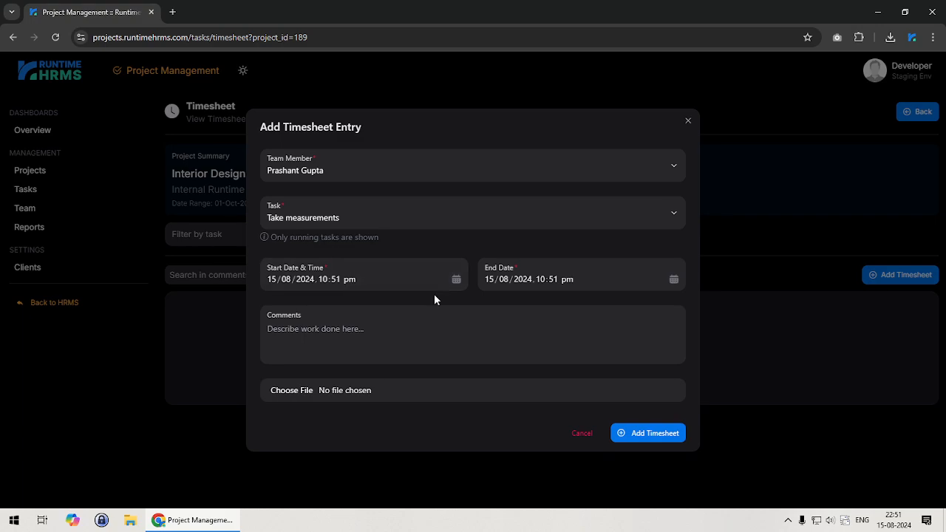
# - Set the entry's start time to 10:00 am and its end time to 12:00 pm
pyautogui.click(324, 280)
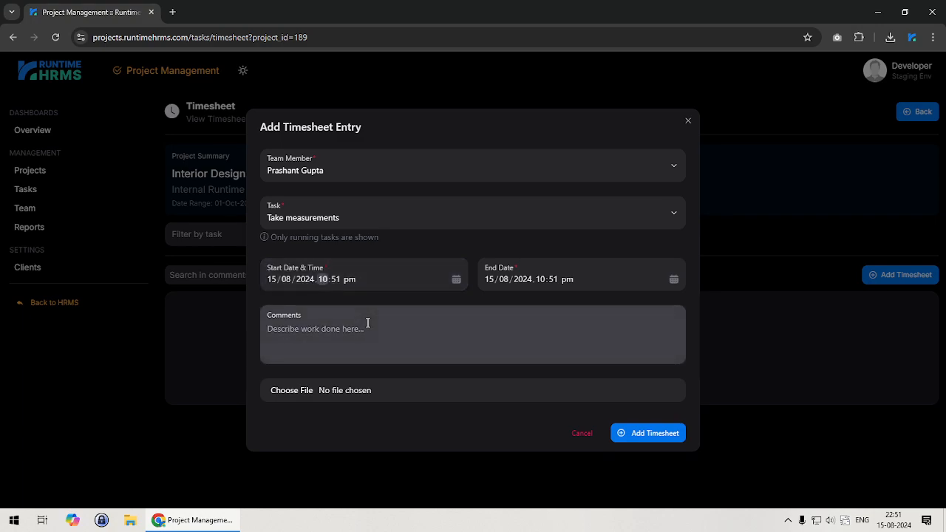
pyautogui.write('1000a')
pyautogui.press('Tab')
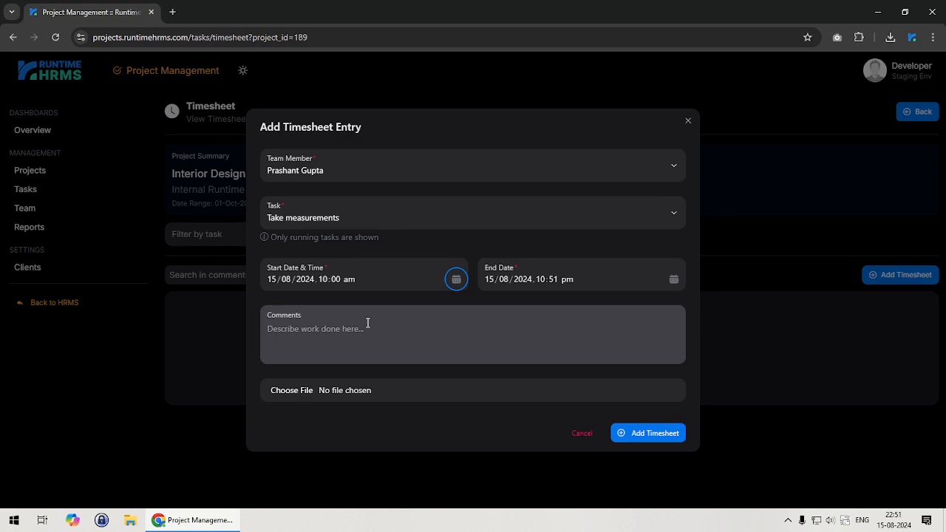
pyautogui.click(542, 280)
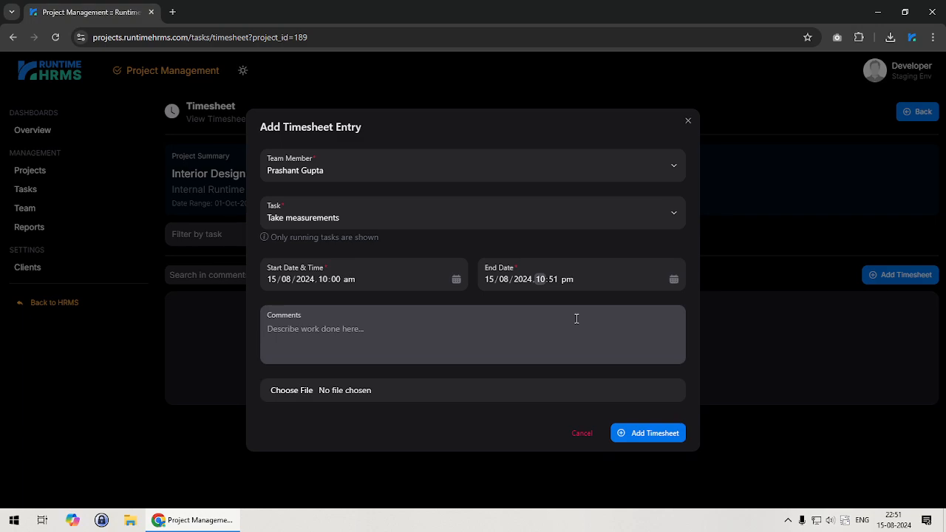
pyautogui.write('12:00')
# - Enter the comment "Took initial estimates", try to submit the timesheet entry, and close the form
pyautogui.click(527, 334)
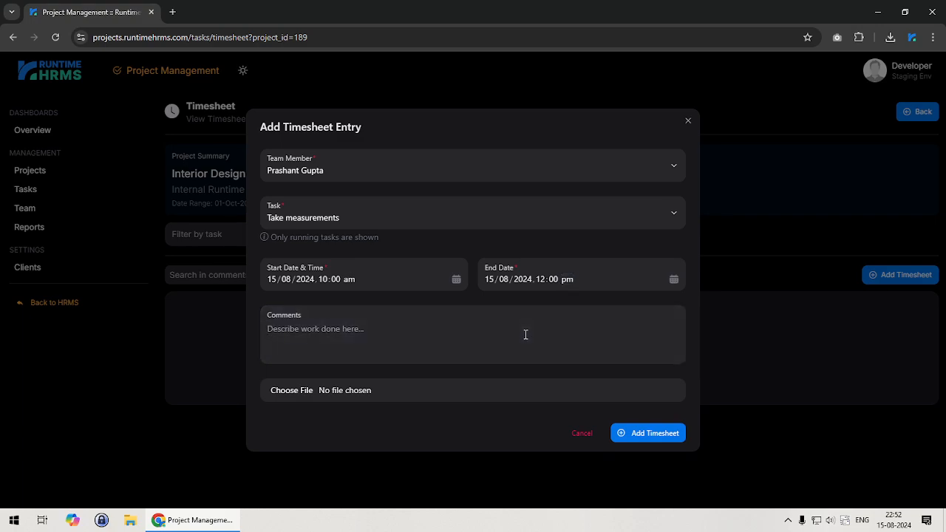
pyautogui.write('Took initial estimates')
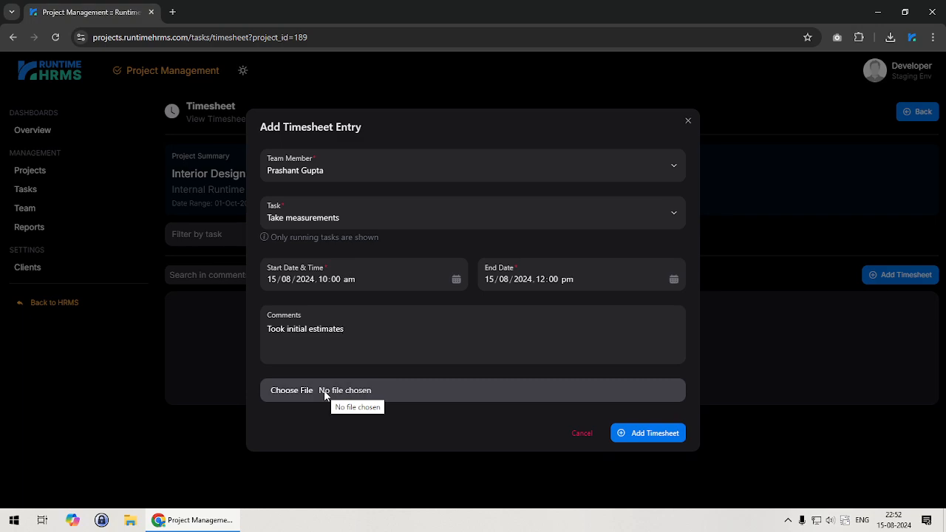
pyautogui.click(652, 433)
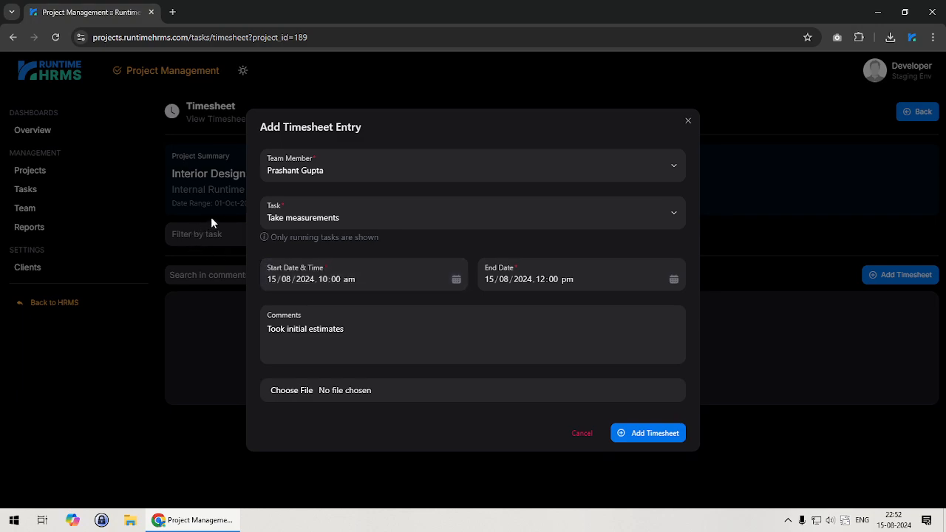
pyautogui.click(688, 120)
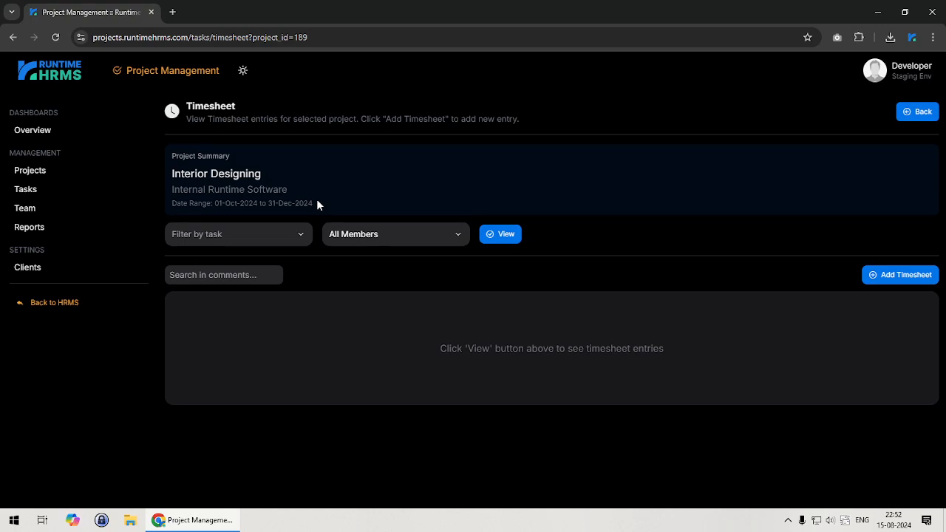
# - Reopen the timesheet entry form and set the start date to 01/10/2024
pyautogui.click(888, 275)
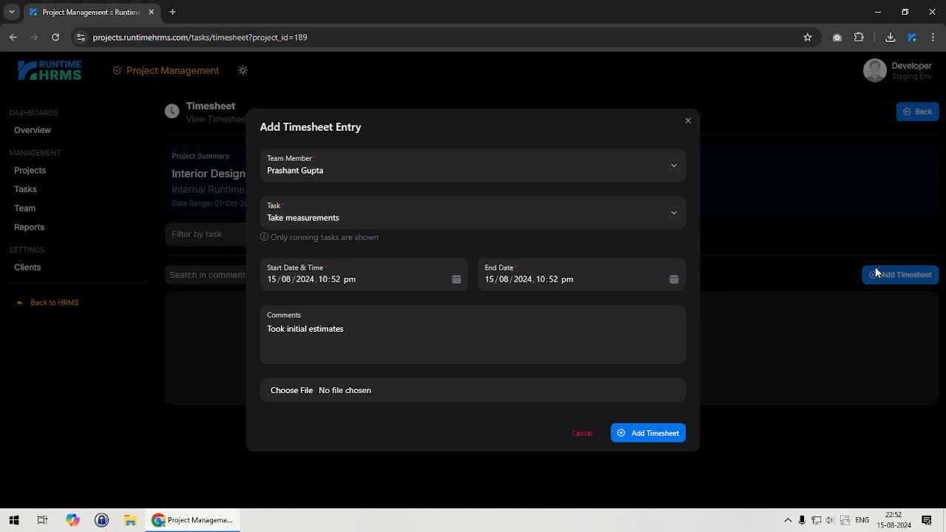
pyautogui.click(456, 282)
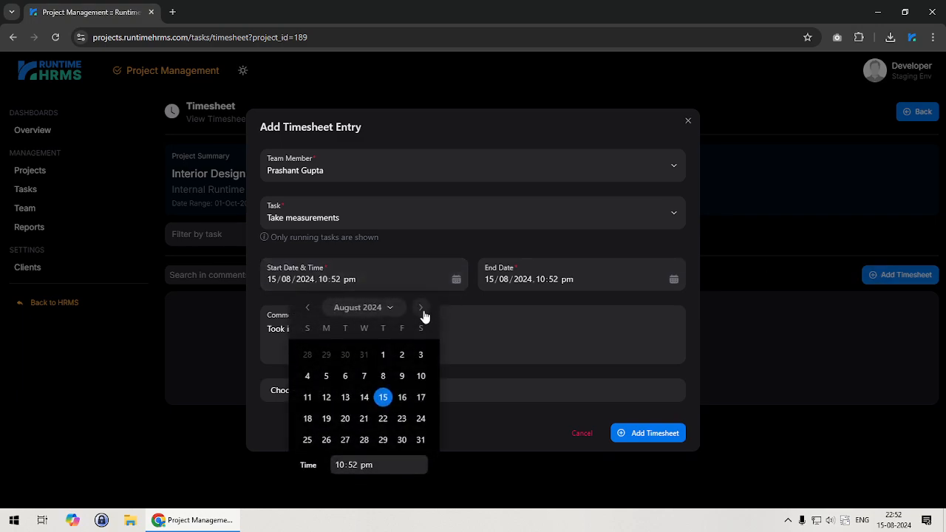
pyautogui.click(420, 308)
pyautogui.click(420, 308)
pyautogui.click(346, 355)
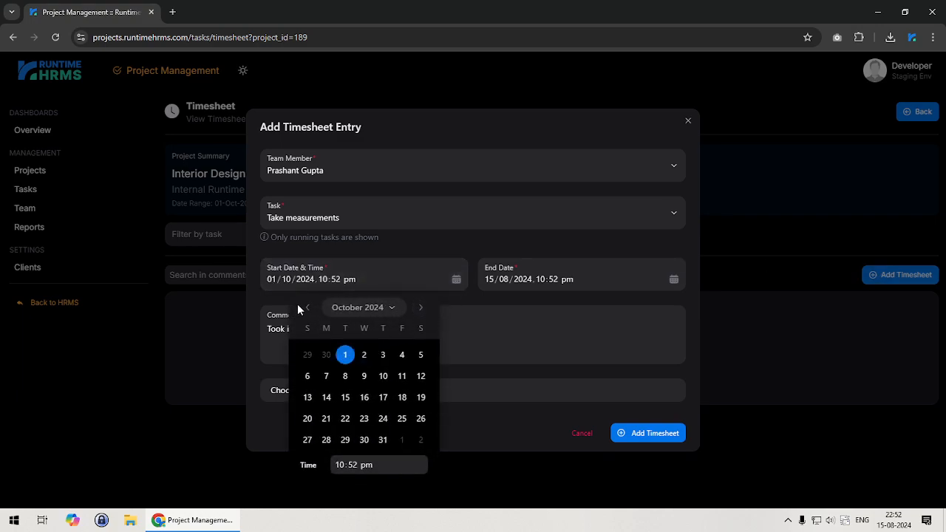
# - Set the timesheet entry's end date to 01/10/2024
pyautogui.click(674, 280)
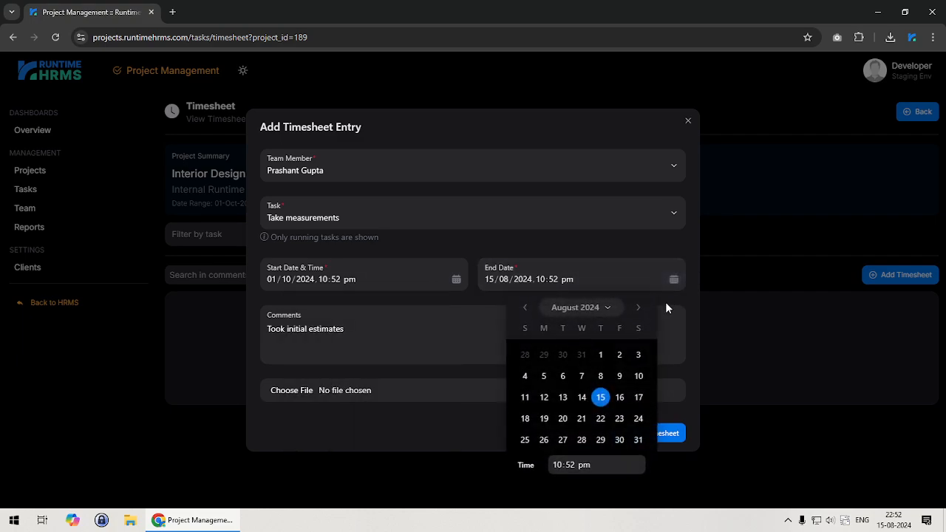
pyautogui.click(640, 308)
pyautogui.click(639, 308)
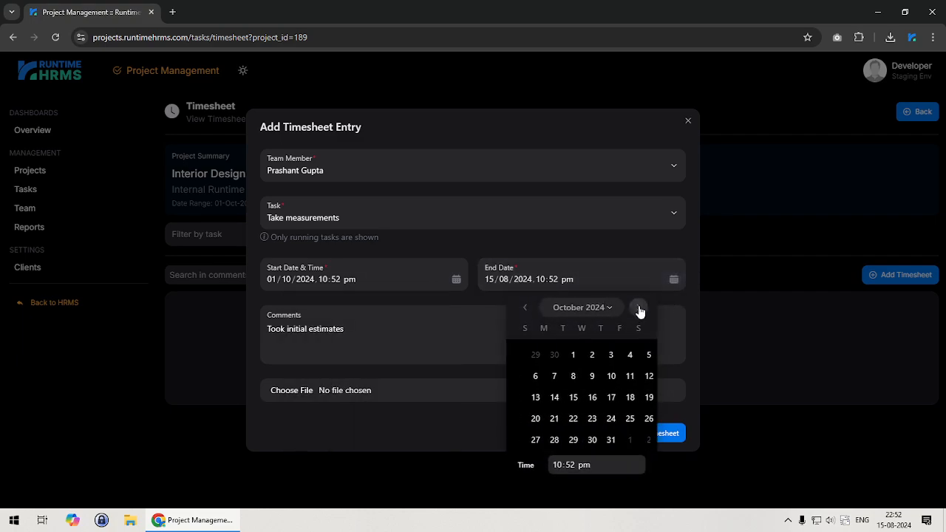
pyautogui.click(562, 356)
pyautogui.click(330, 288)
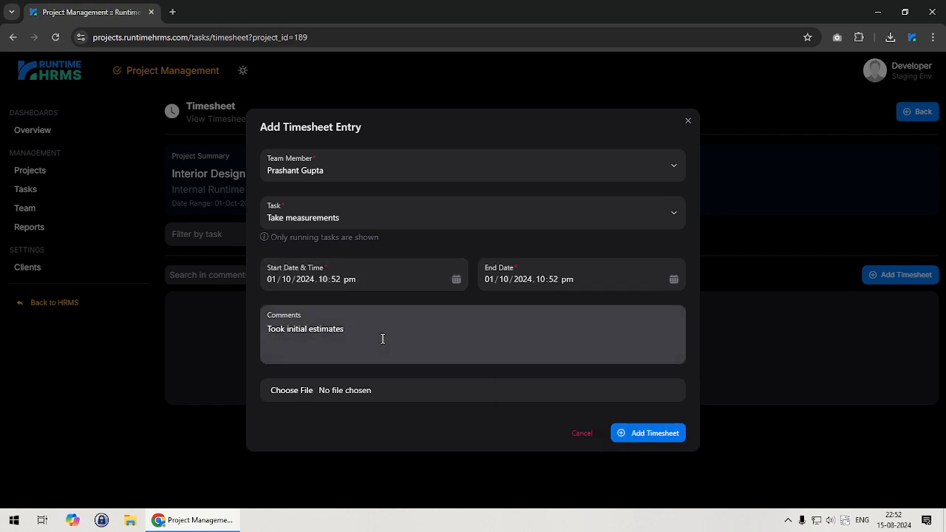
# - Set the start time to 10:00 am and the end time to 12:00 am, and try to submit the entry
pyautogui.click(327, 284)
pyautogui.press('Up')
pyautogui.write('10:00 a')
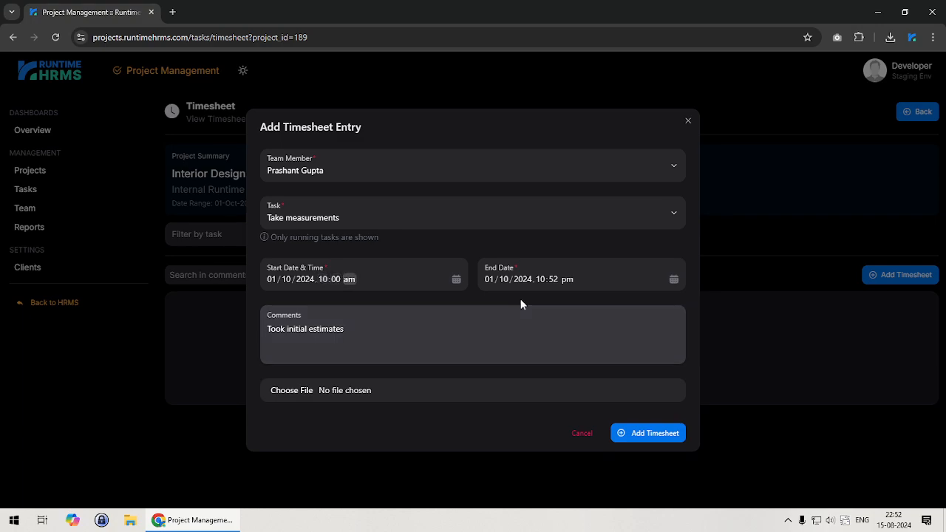
pyautogui.click(540, 280)
pyautogui.write('12:00 ')
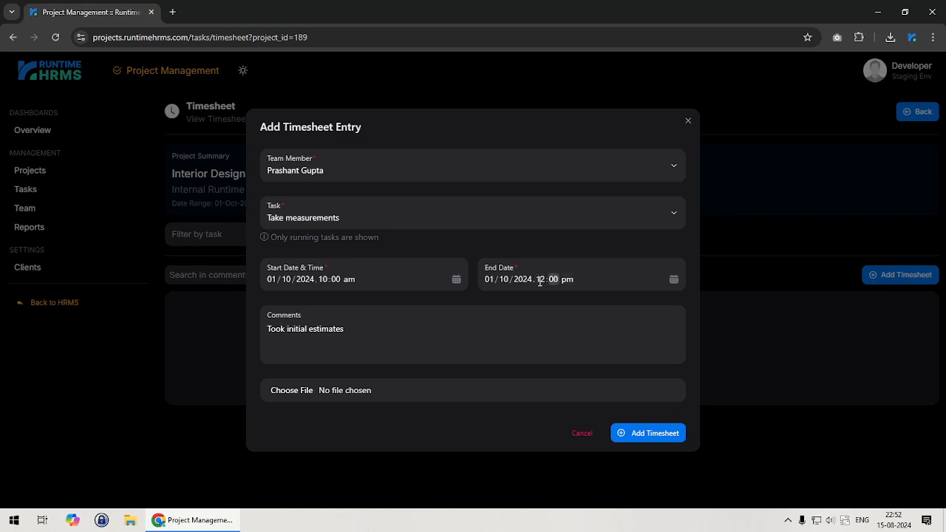
pyautogui.write('a')
pyautogui.click(660, 436)
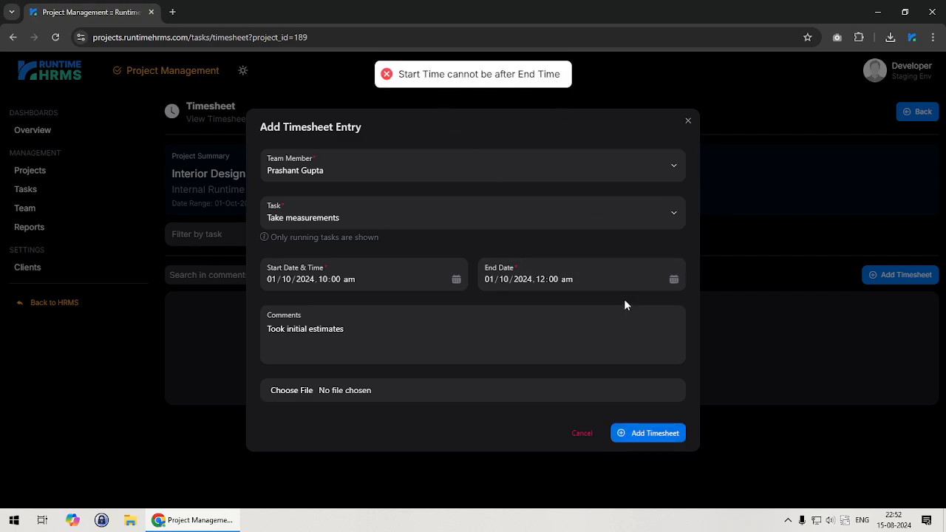
# - Correct the end time to 12:00 pm and submit the timesheet entry
pyautogui.click(568, 281)
pyautogui.press('p')
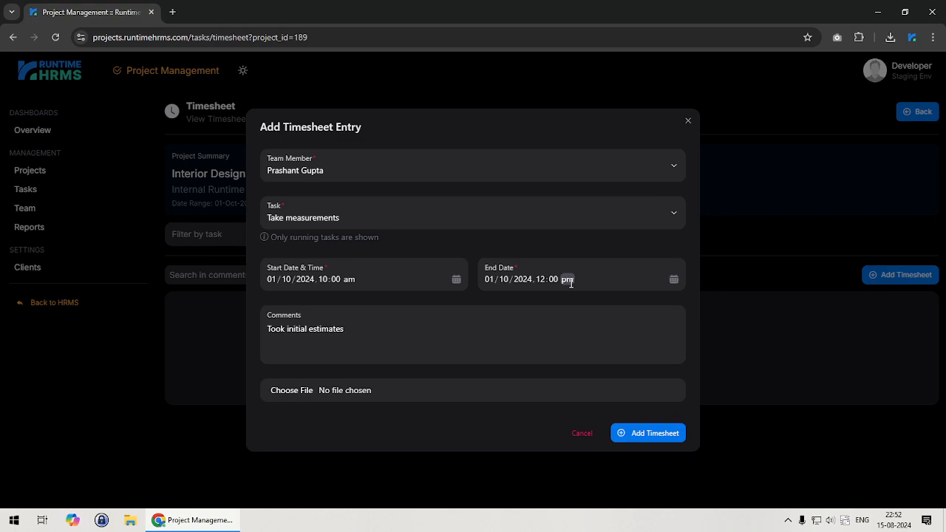
pyautogui.click(640, 435)
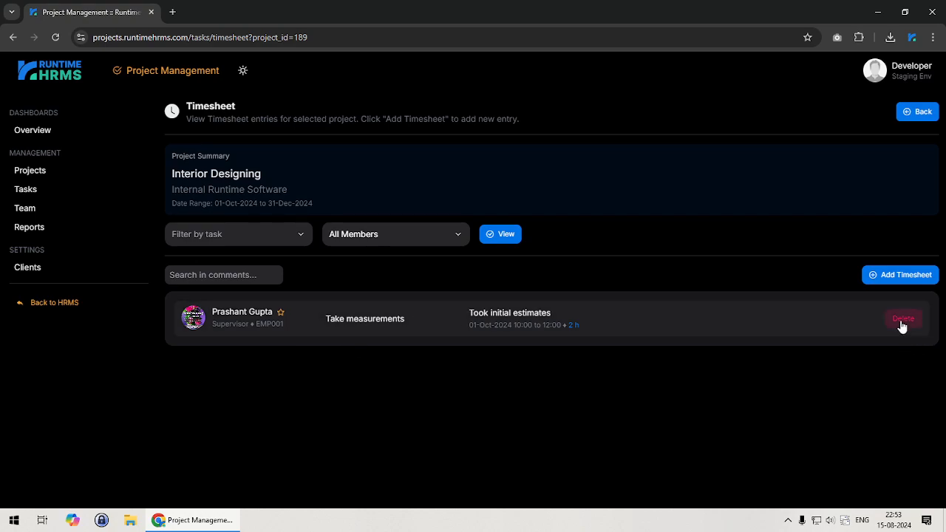
# - Start another timesheet entry for the second listed team member on the "Take measurements" task
pyautogui.click(871, 278)
pyautogui.click(402, 174)
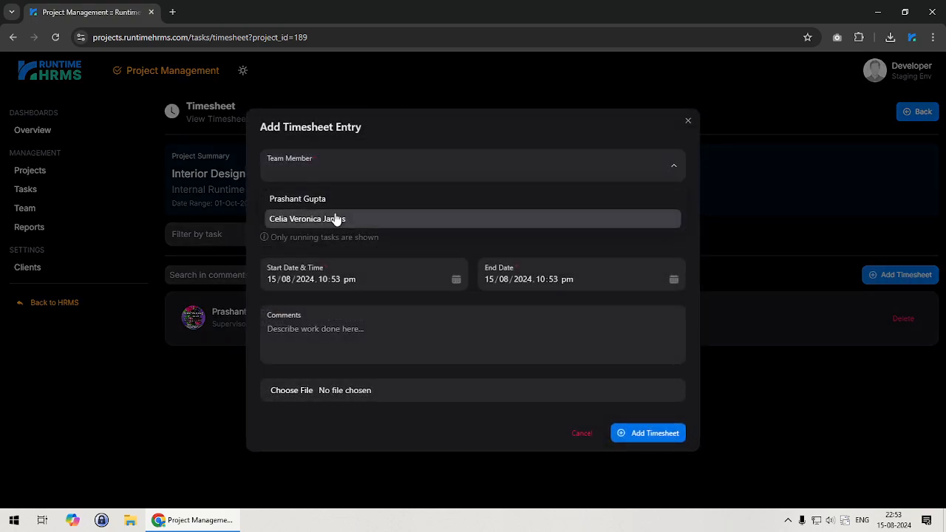
pyautogui.click(335, 219)
pyautogui.click(333, 217)
pyautogui.click(315, 251)
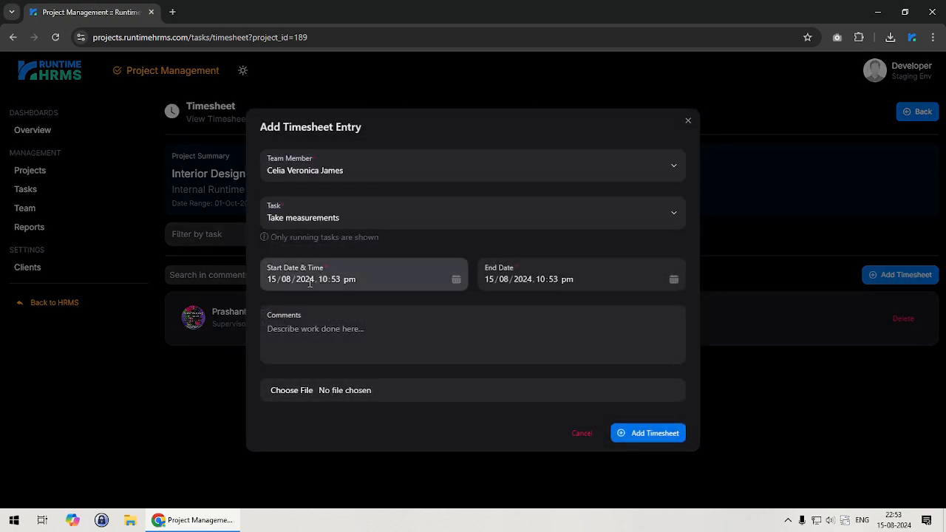
# - Set the second entry's start to 01/10/2024 at 10:00 am
pyautogui.click(458, 280)
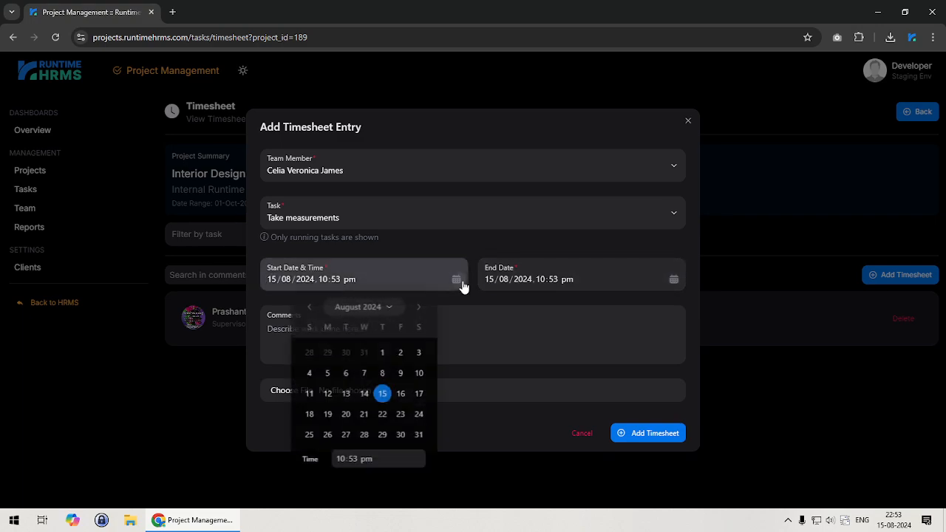
pyautogui.click(419, 308)
pyautogui.click(418, 309)
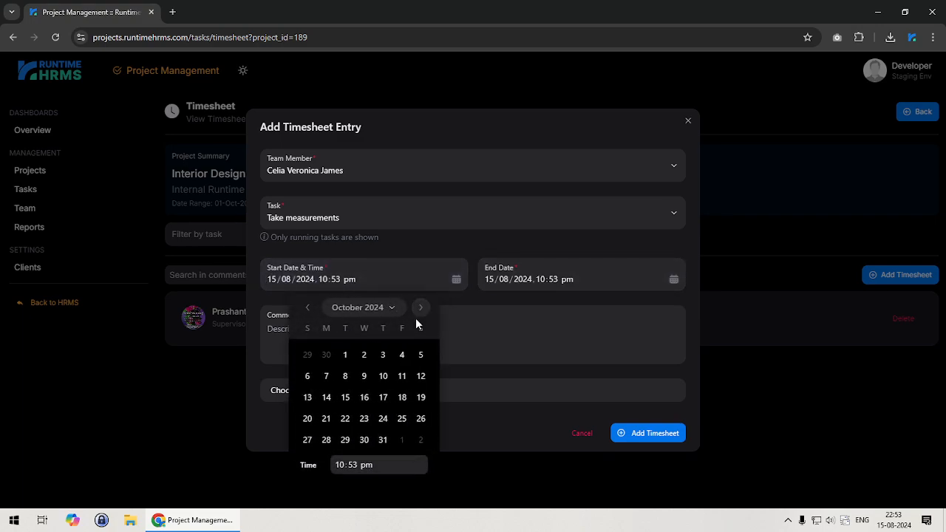
pyautogui.click(345, 356)
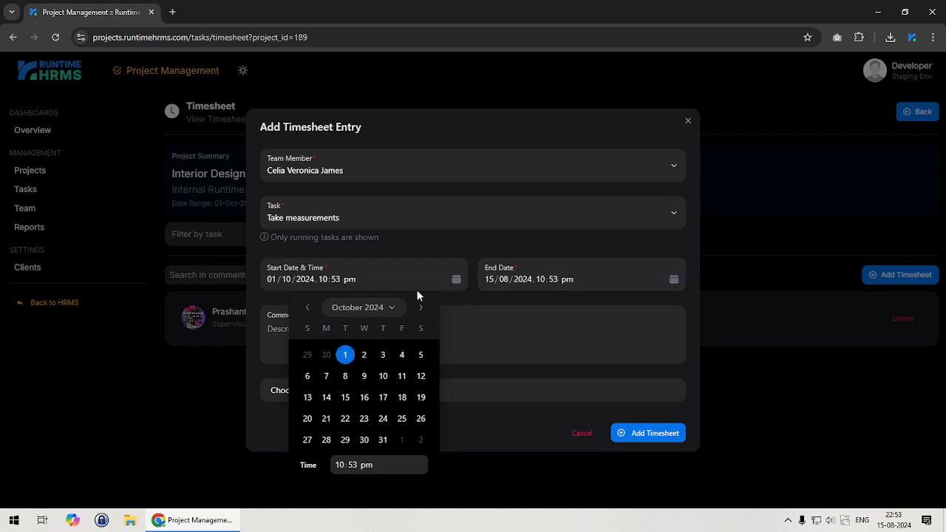
pyautogui.click(323, 279)
pyautogui.write('10:00 a')
# - Set the second entry's end date to 01/10/2024
pyautogui.click(674, 285)
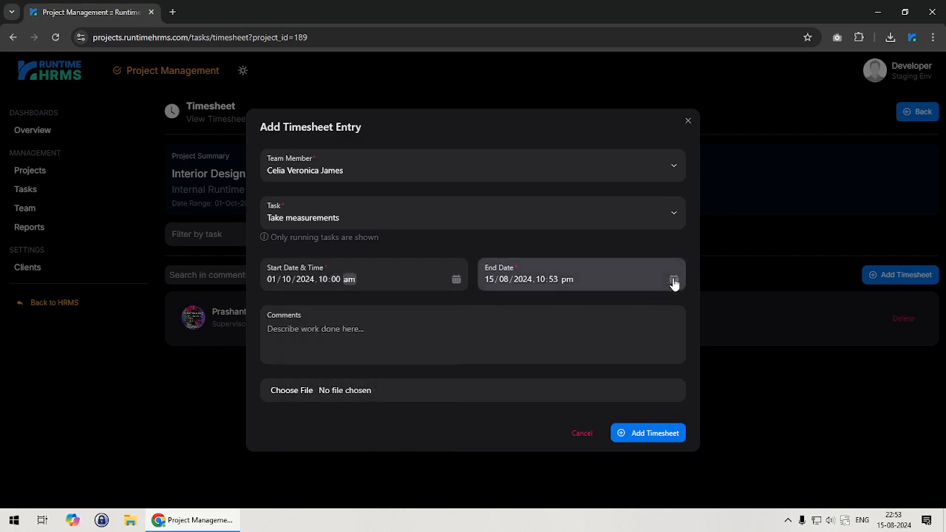
pyautogui.click(674, 285)
pyautogui.click(640, 307)
pyautogui.click(640, 308)
pyautogui.click(640, 308)
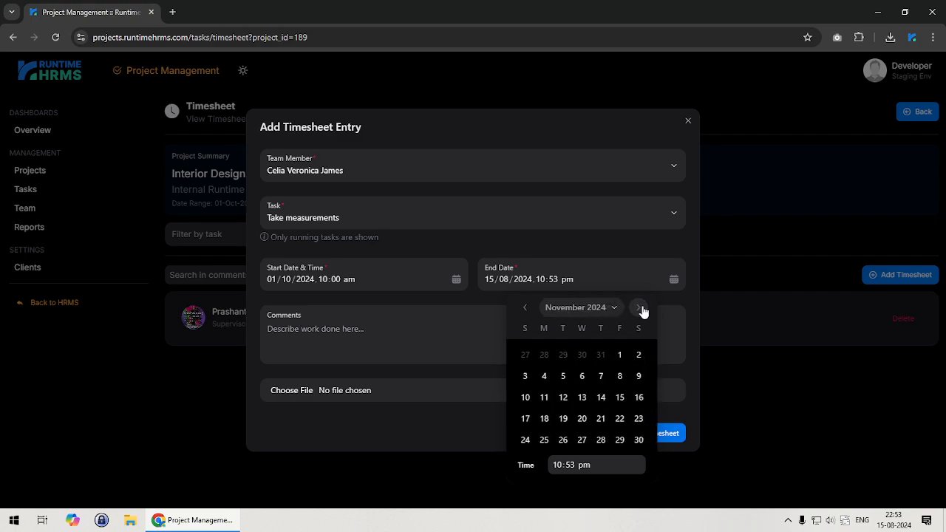
pyautogui.click(525, 307)
pyautogui.click(563, 355)
# - Set the second entry's end time to 12:00 pm and move on to its comments
pyautogui.click(541, 279)
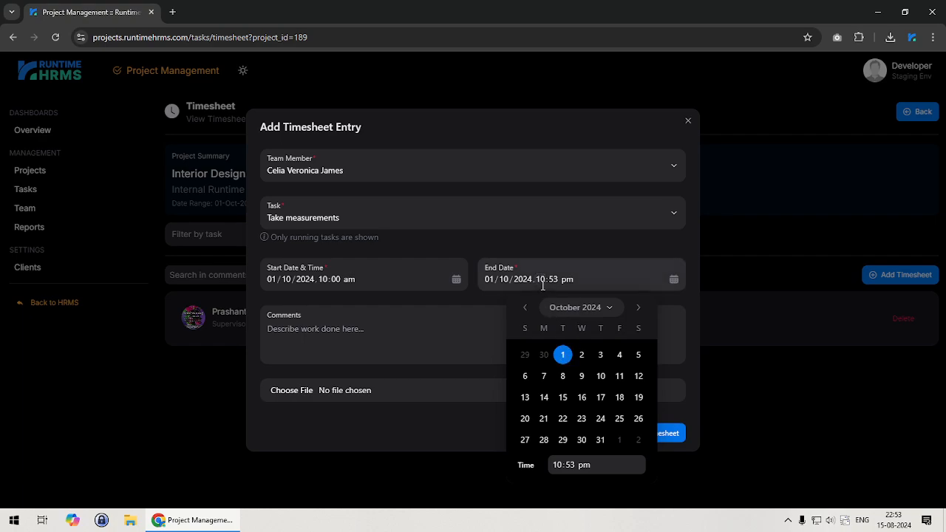
pyautogui.write('10')
pyautogui.press('Right')
pyautogui.press('Left')
pyautogui.press('Left')
pyautogui.write('1200')
pyautogui.click(313, 337)
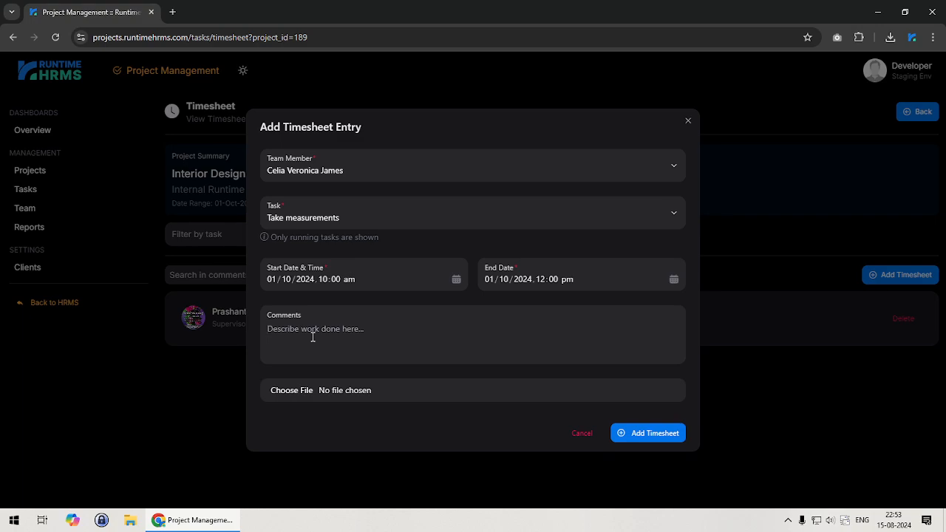
# - Enter the comment "Helped the supervisor in initial estimates" and save the second timesheet entry
pyautogui.write('Helped the supervisor in')
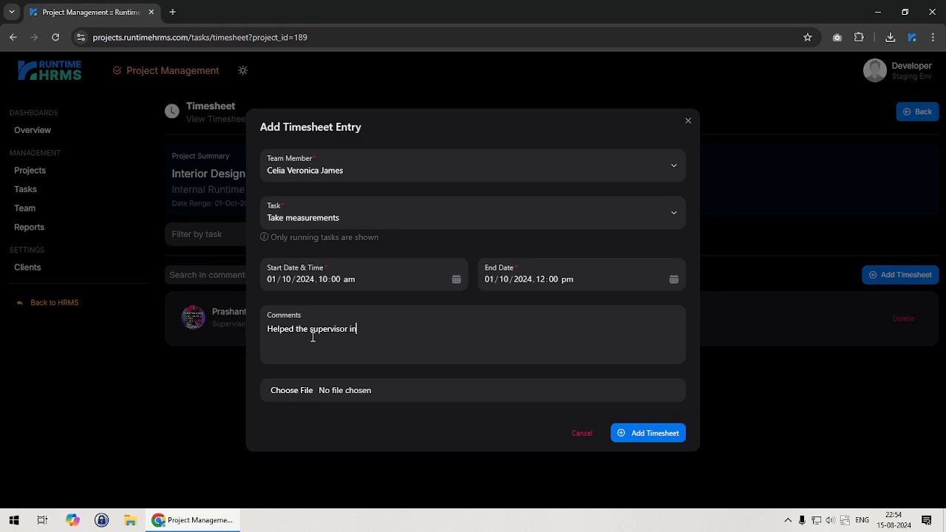
pyautogui.write(' initial estimates')
pyautogui.click(656, 434)
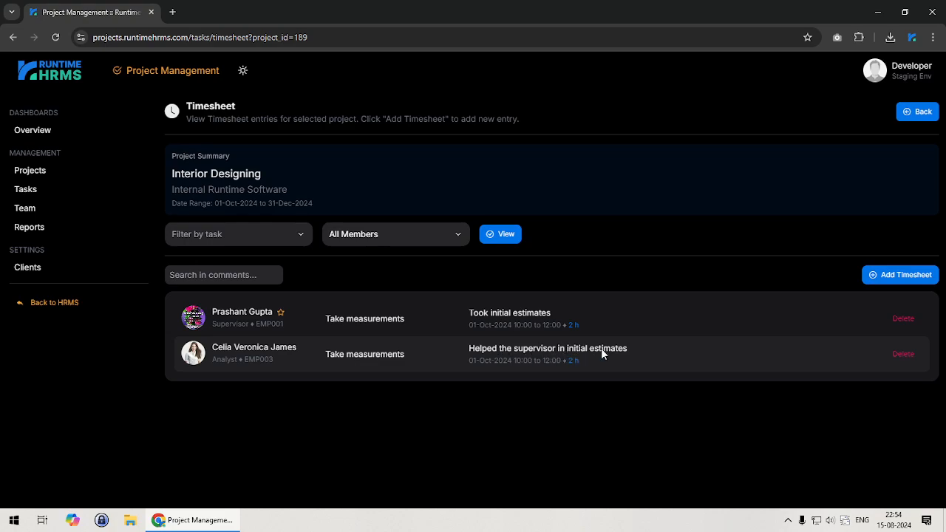
# - Search the timesheet comments for "initial" and for "help", and clear the search
pyautogui.click(233, 275)
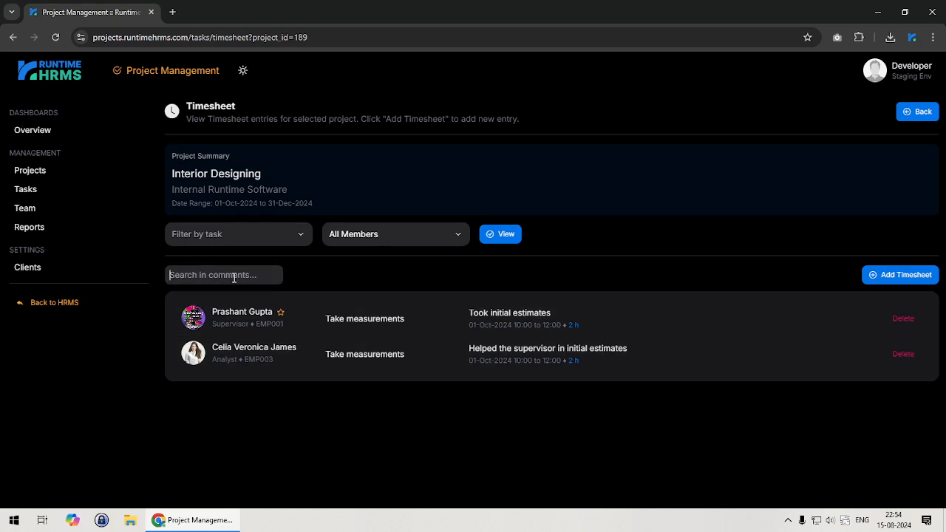
pyautogui.write('ini')
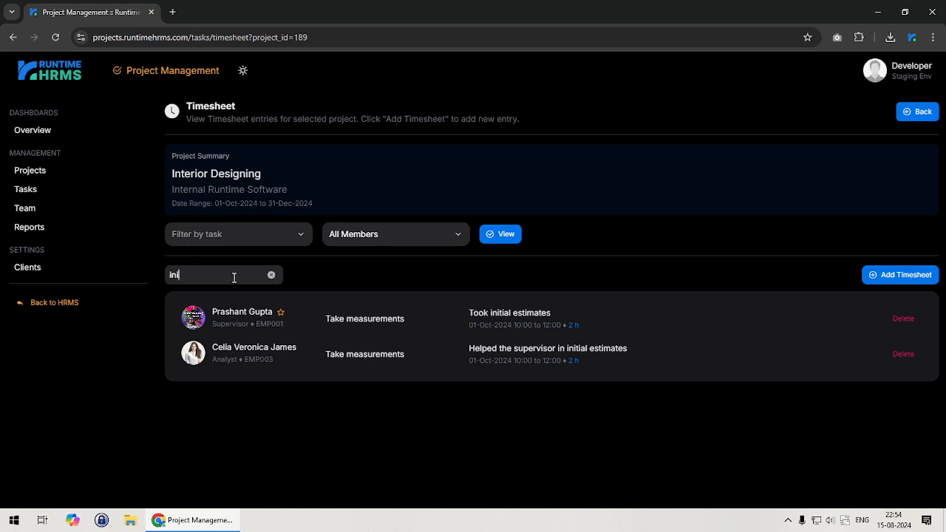
pyautogui.write('tial')
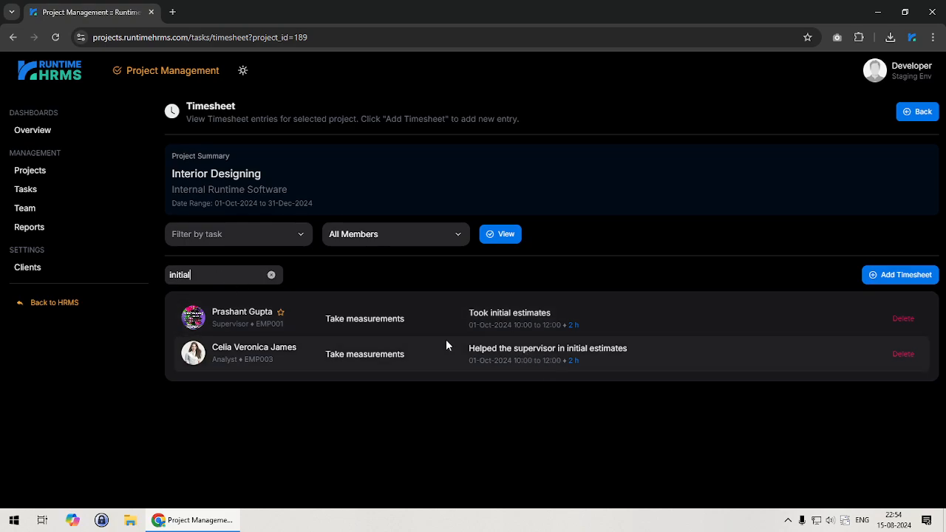
pyautogui.moveTo(192, 275); pyautogui.dragTo(138, 275)
pyautogui.write('help')
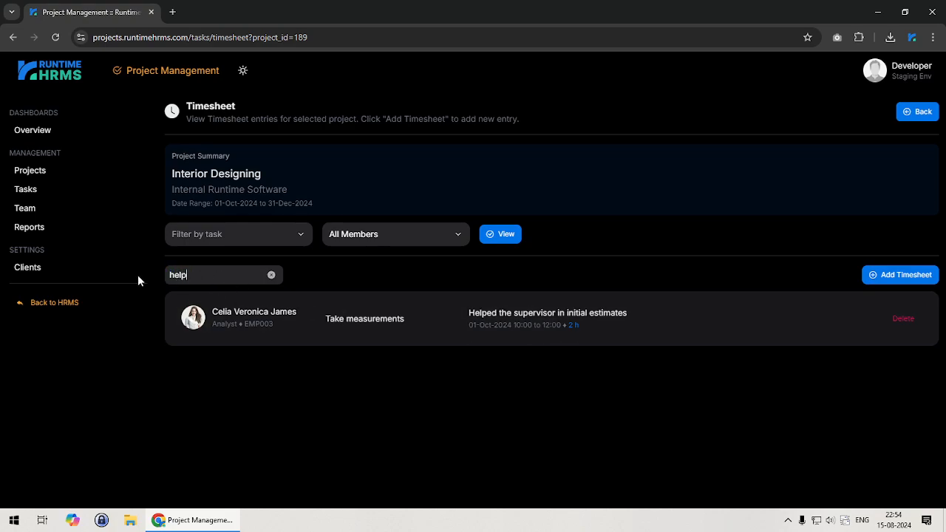
pyautogui.click(270, 275)
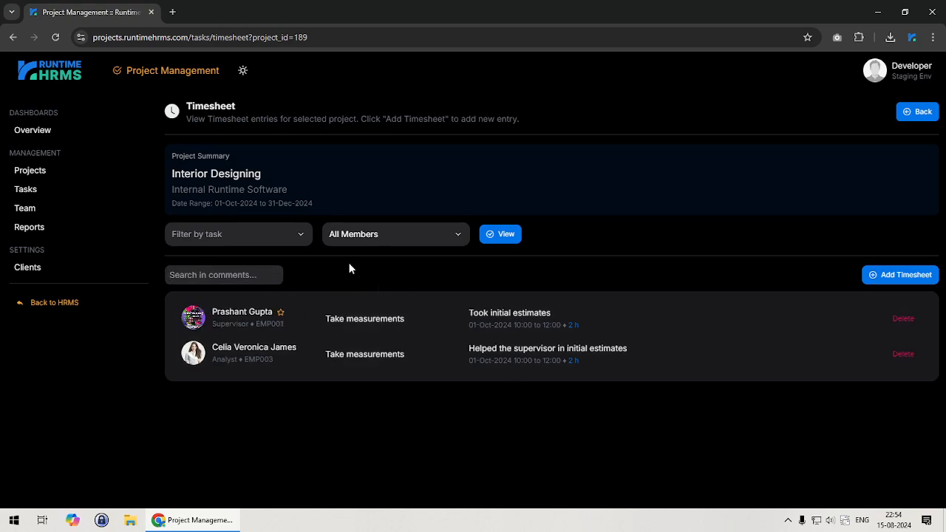
# - View the timesheet entries filtered to the first listed team member, and those filtered to the second
pyautogui.click(358, 246)
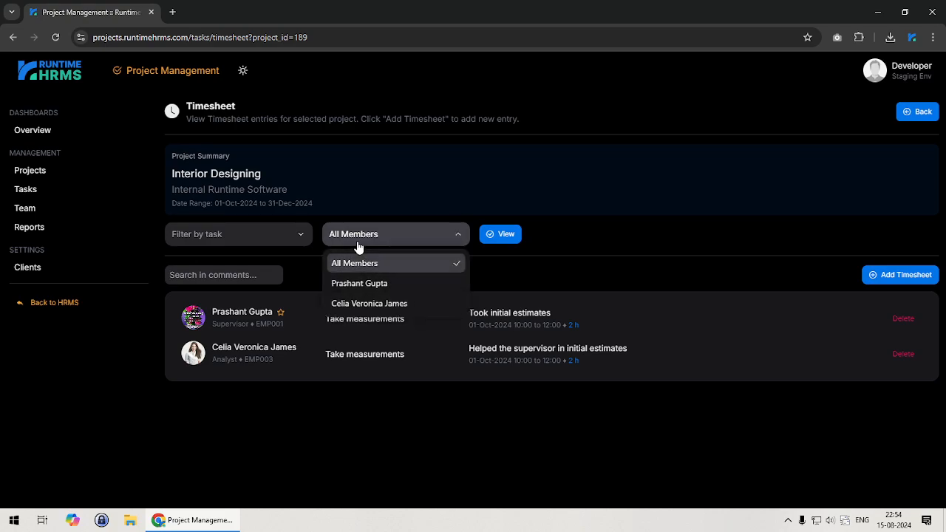
pyautogui.click(362, 283)
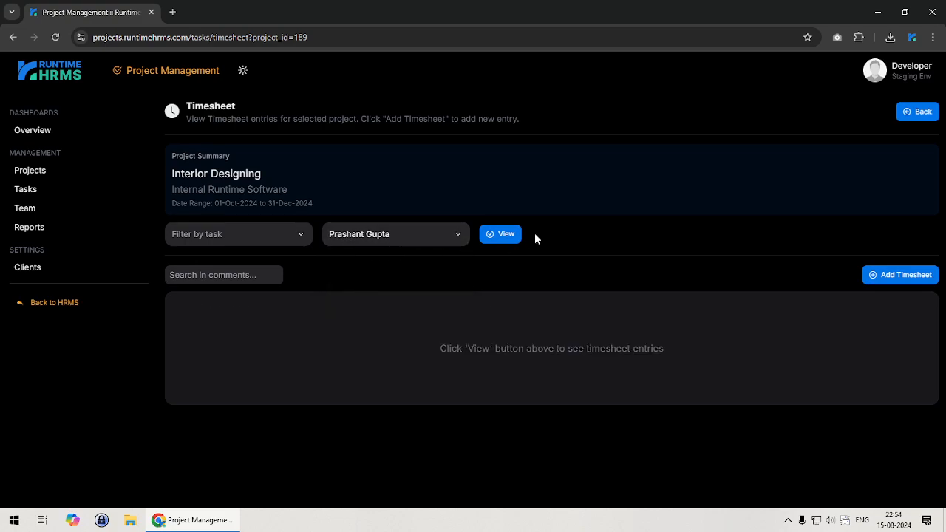
pyautogui.click(507, 238)
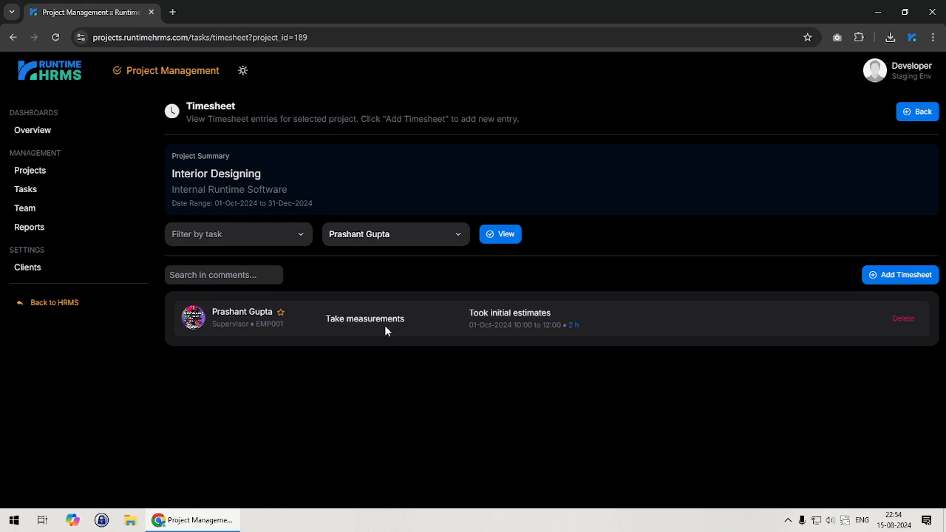
pyautogui.click(363, 235)
pyautogui.click(362, 303)
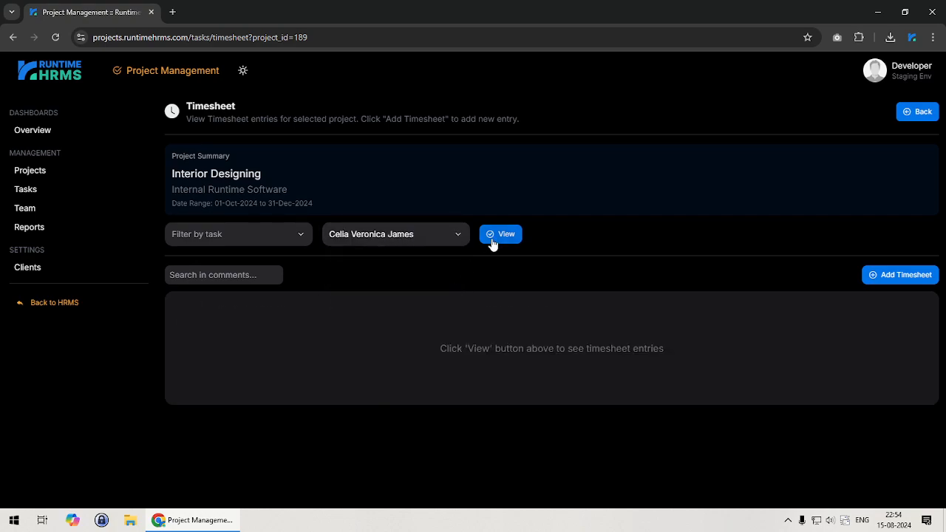
pyautogui.click(495, 237)
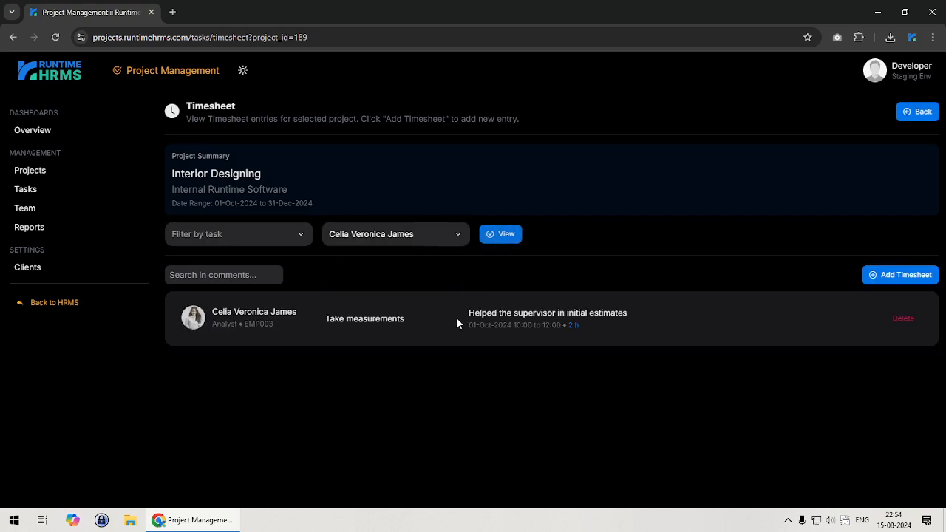
# - Reset the member filter to All Members and view the timesheet entries
pyautogui.click(382, 241)
pyautogui.click(369, 263)
pyautogui.click(488, 238)
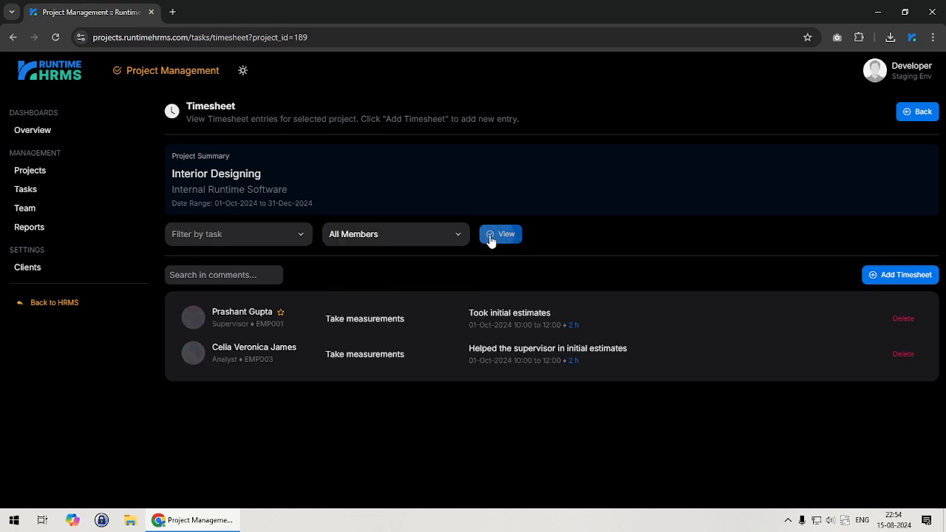
# - View the timesheet entries filtered to the "Take measurements" task, and those with the filter set to All Tasks
pyautogui.click(293, 242)
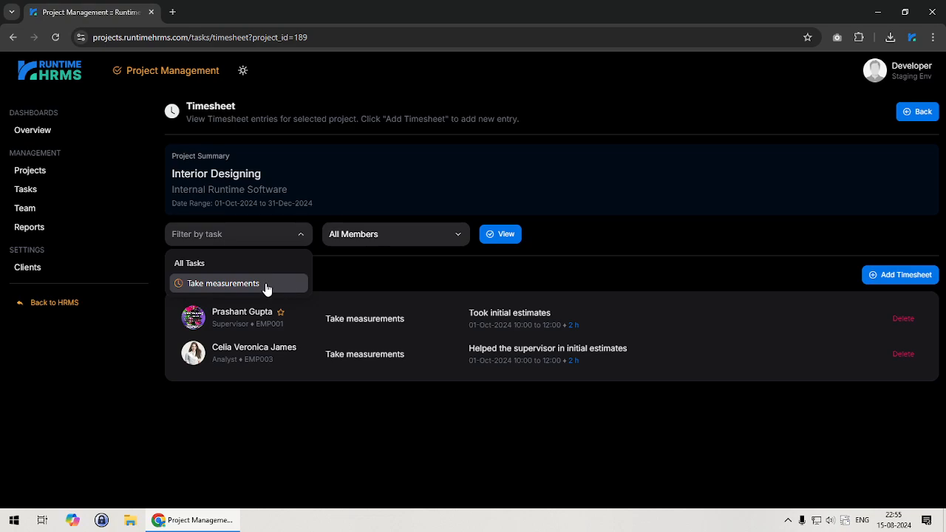
pyautogui.click(212, 284)
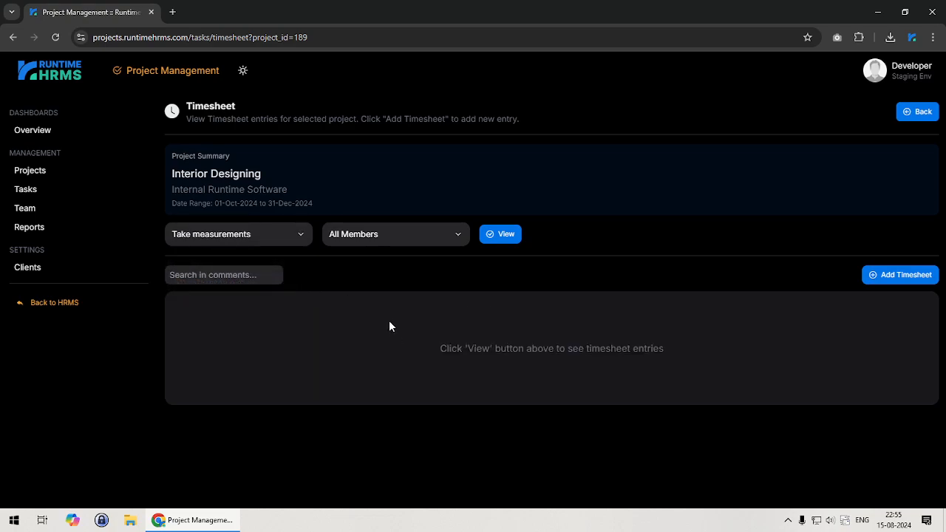
pyautogui.click(510, 238)
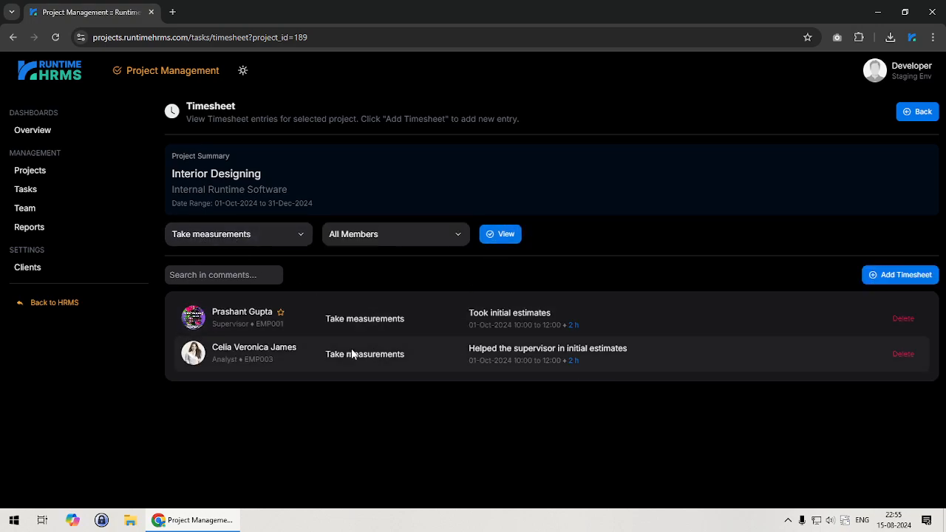
pyautogui.click(247, 234)
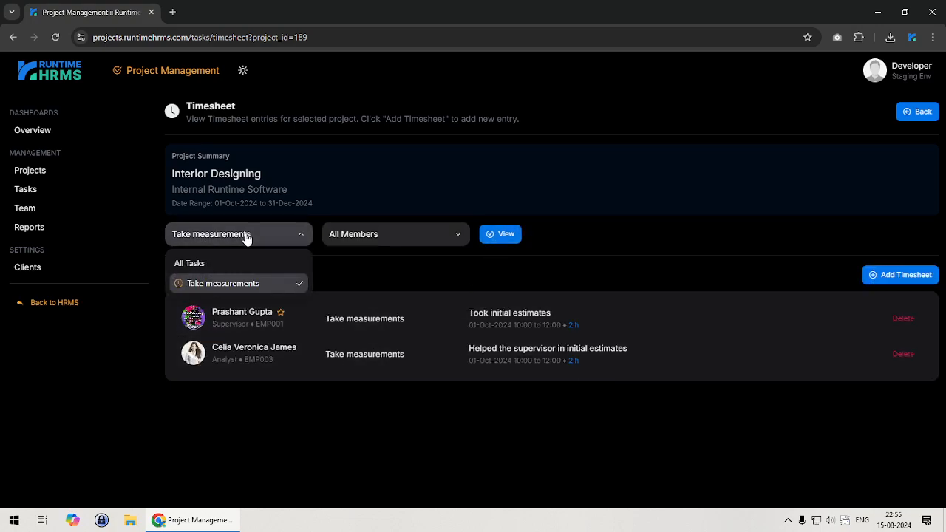
pyautogui.click(238, 264)
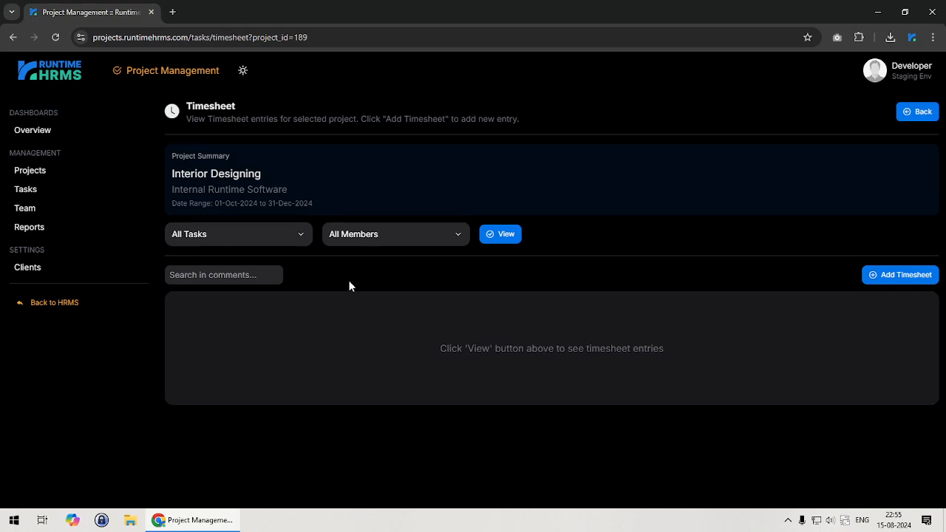
pyautogui.click(499, 237)
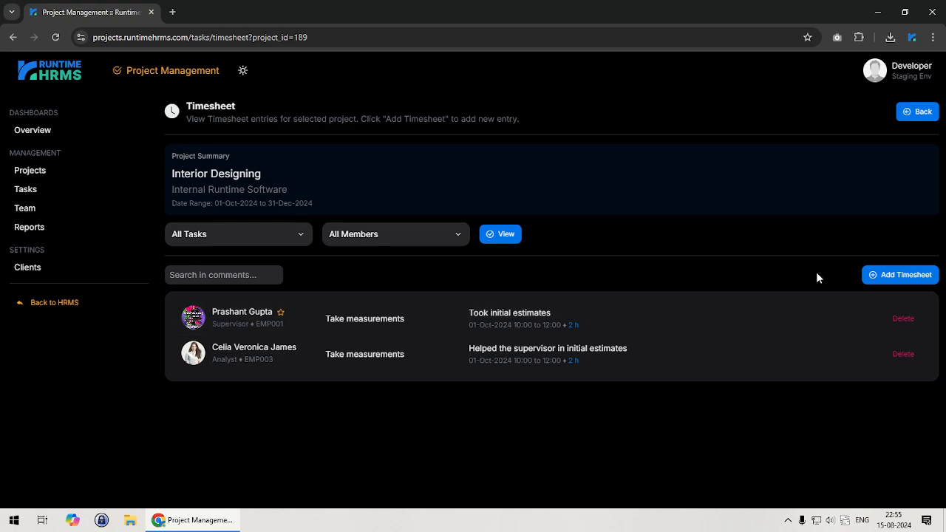
# - Start deleting the second team member's timesheet entry and cancel the deletion
pyautogui.click(904, 355)
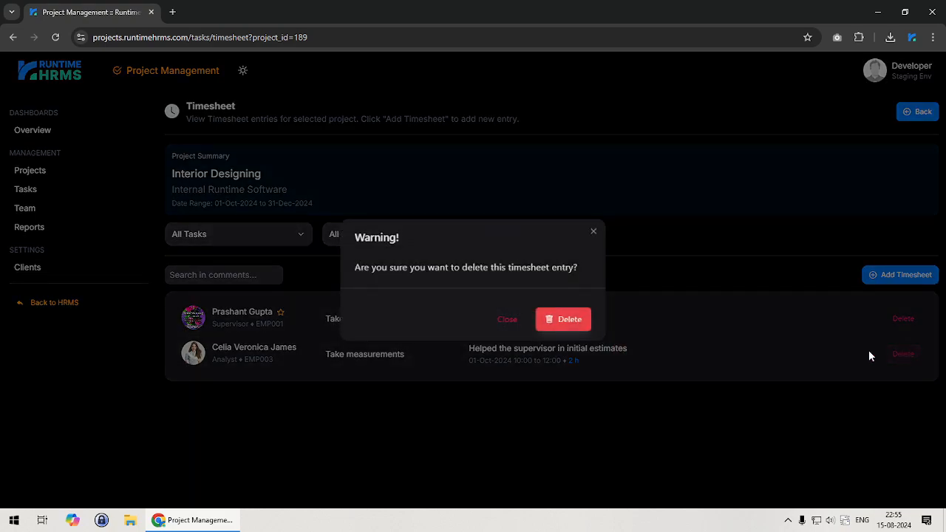
pyautogui.click(594, 232)
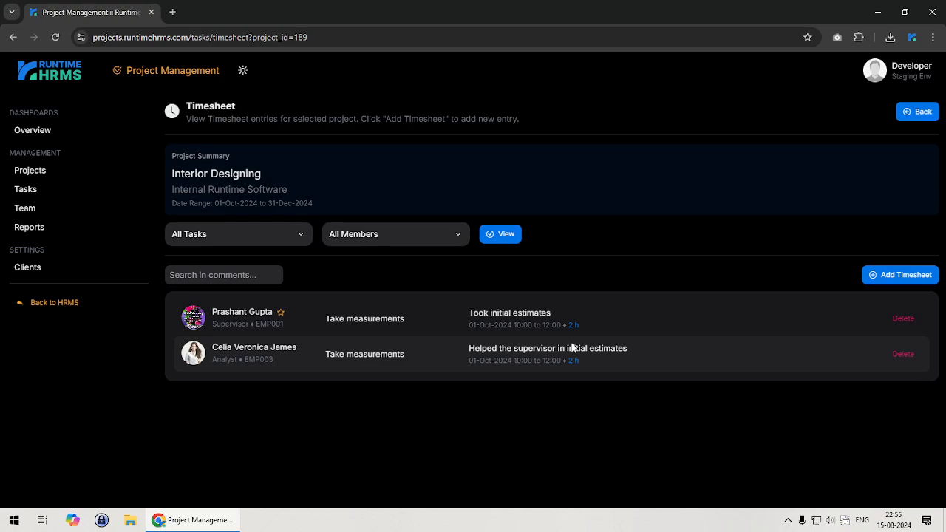
# - Return to the Interior Designing task list to check the time spent, and open the list of all projects
pyautogui.click(923, 114)
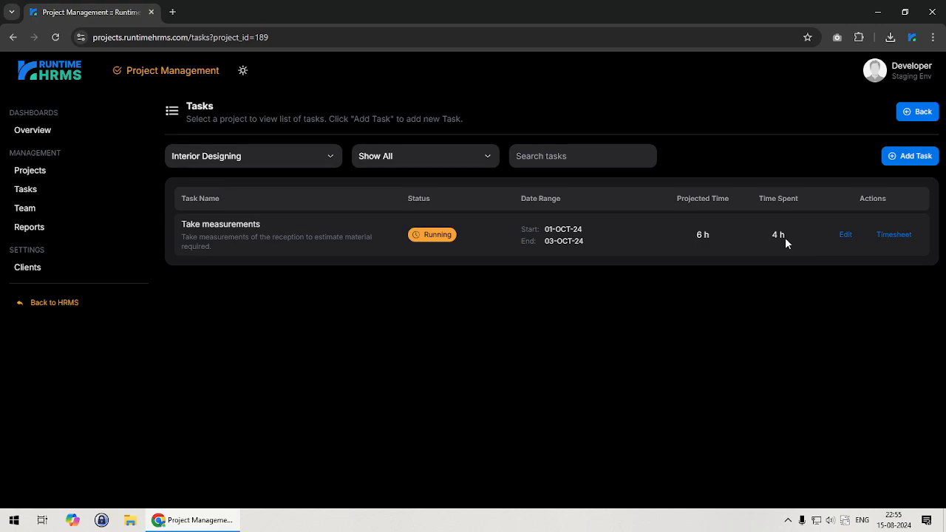
pyautogui.click(37, 176)
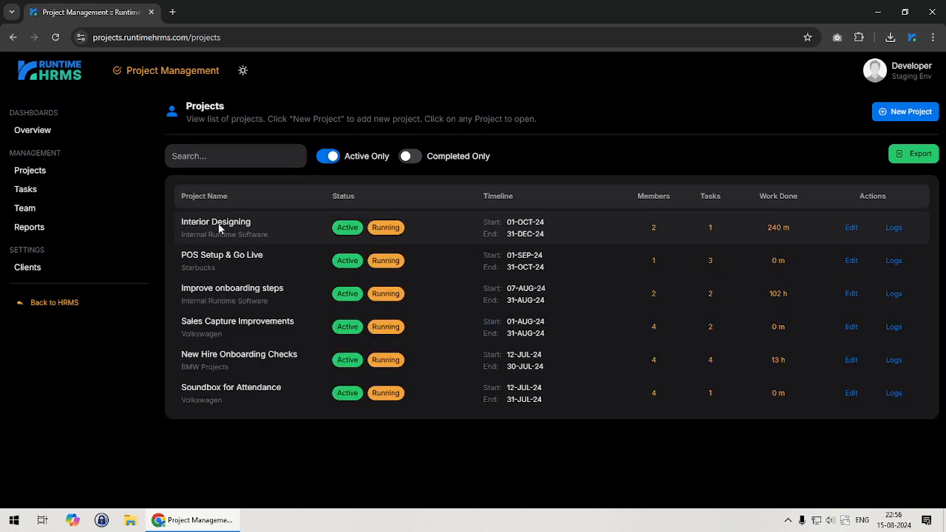